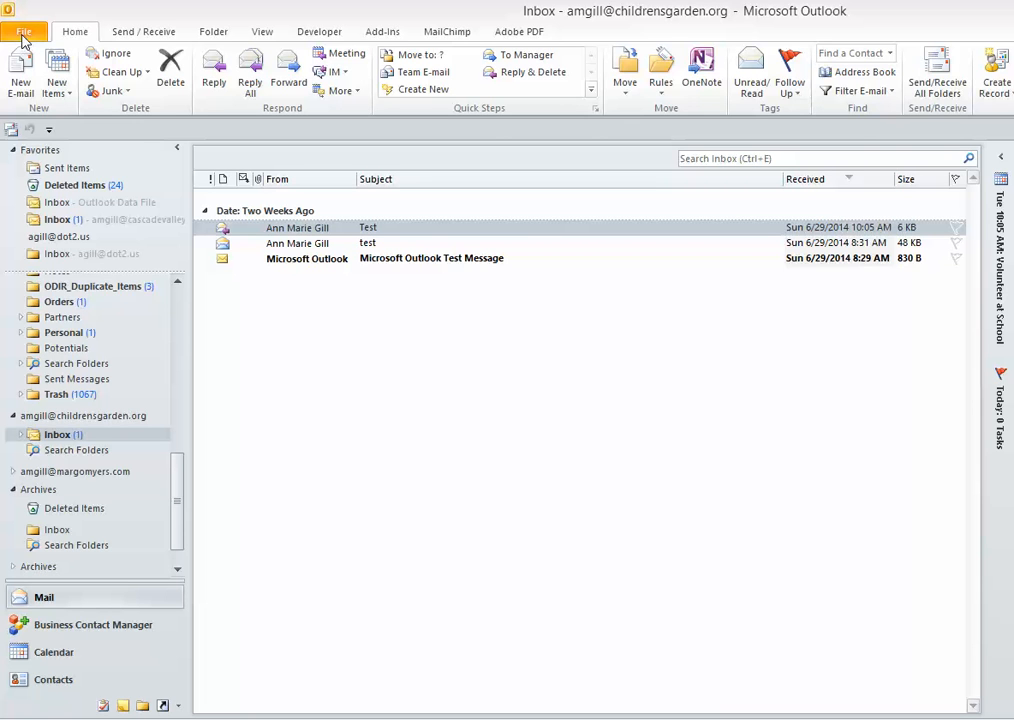
# - Begin a new Outlook account with manual server configuration and Internet E-mail as the service
pyautogui.click(27, 33)
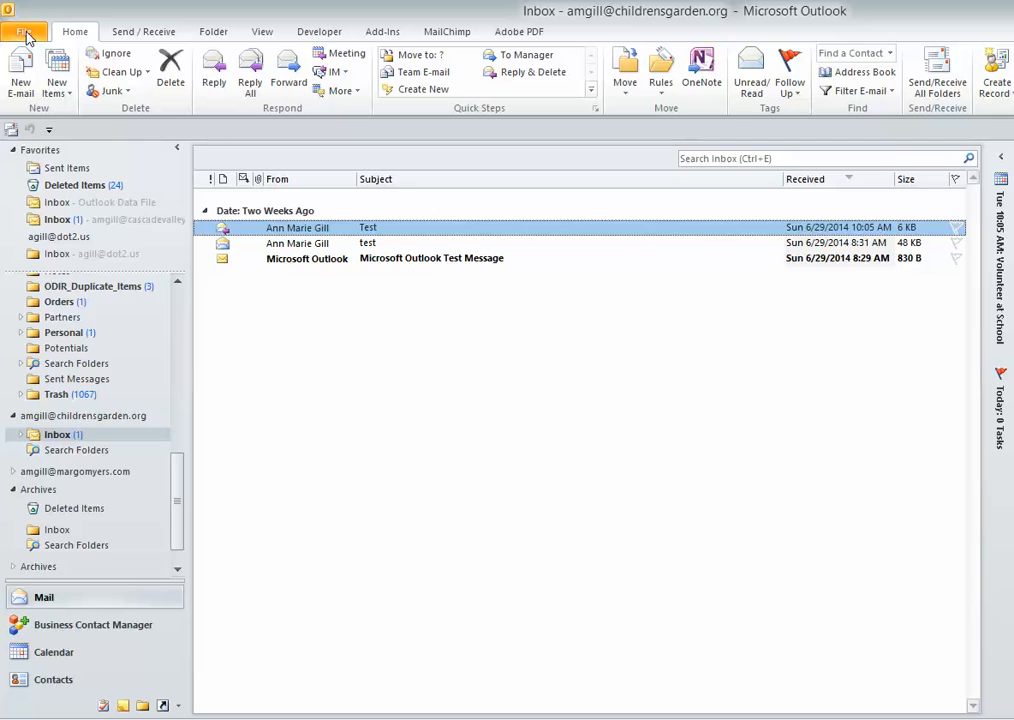
pyautogui.click(27, 35)
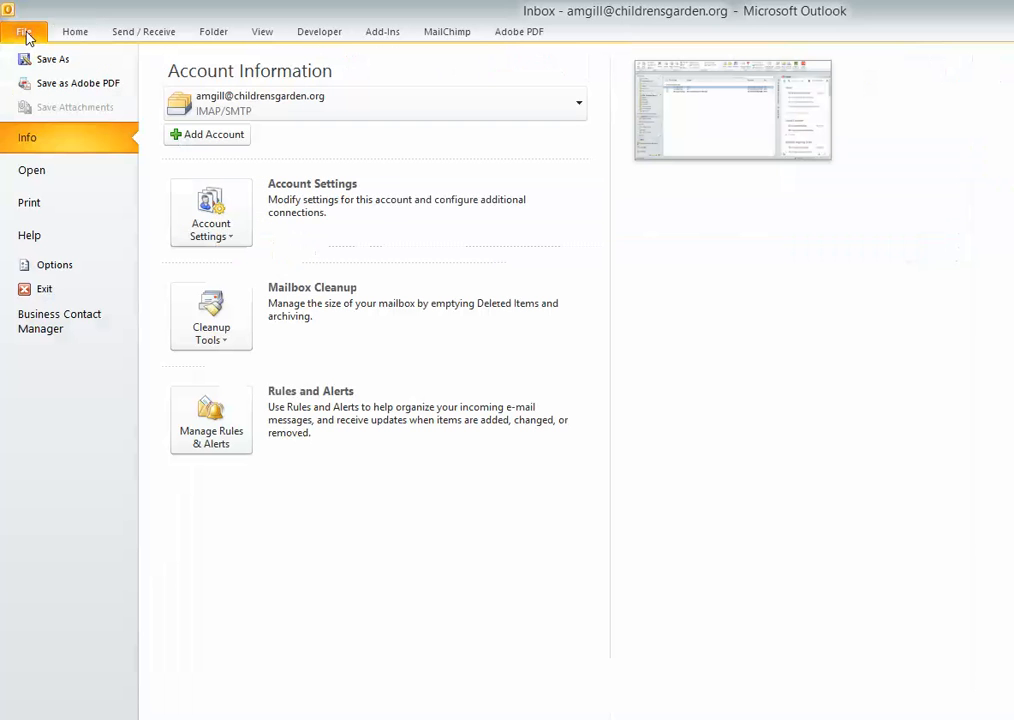
pyautogui.click(215, 136)
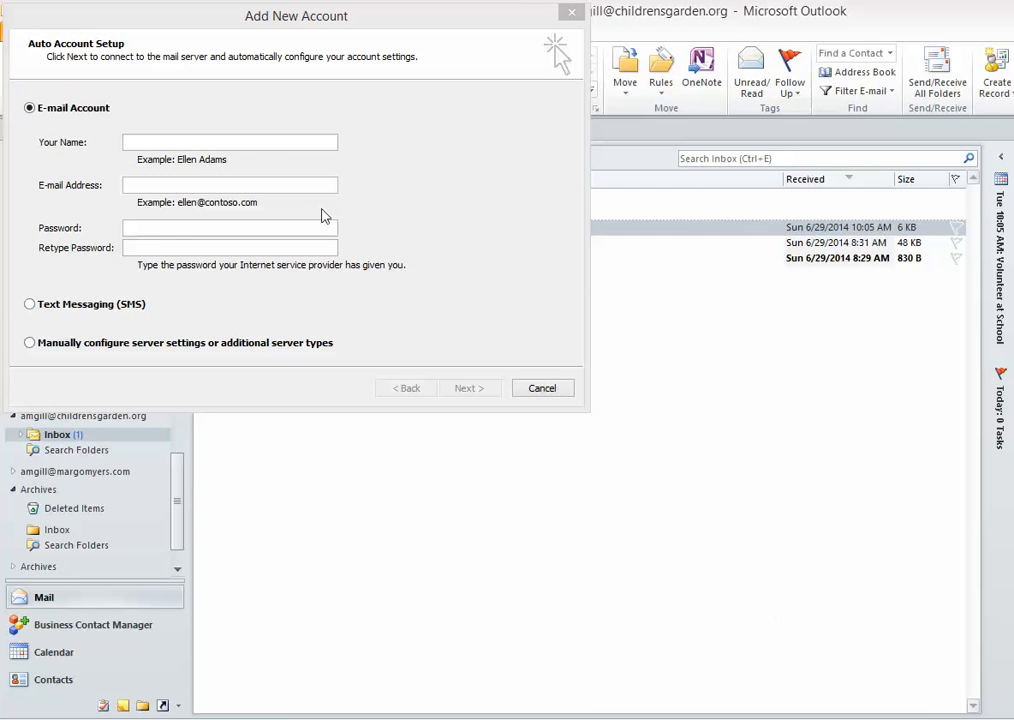
pyautogui.click(31, 344)
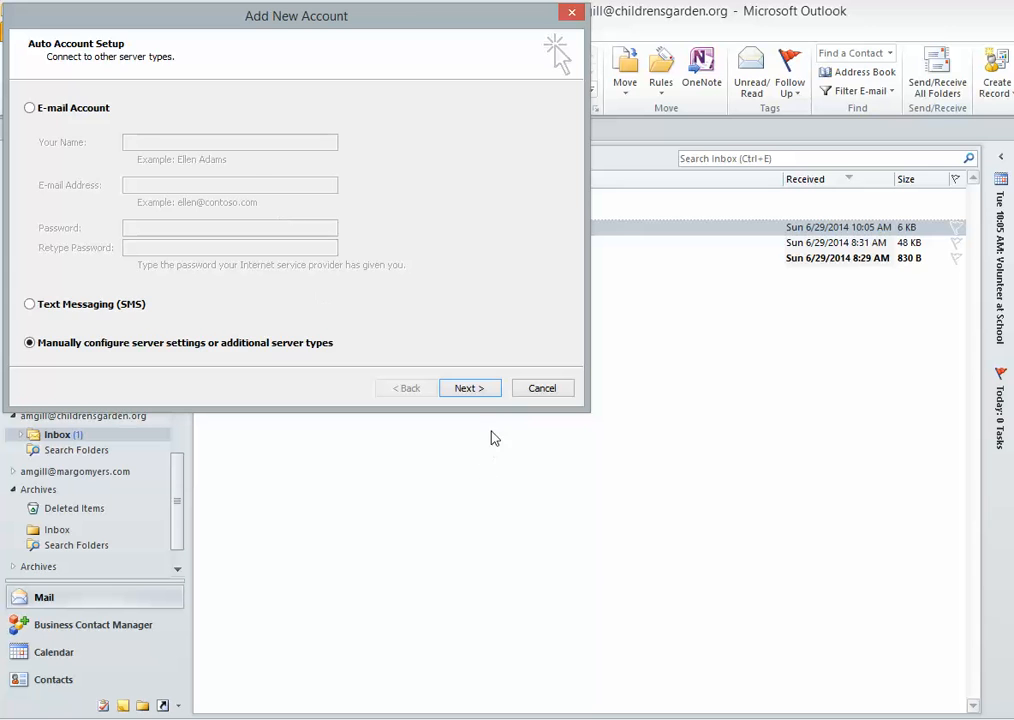
pyautogui.click(470, 389)
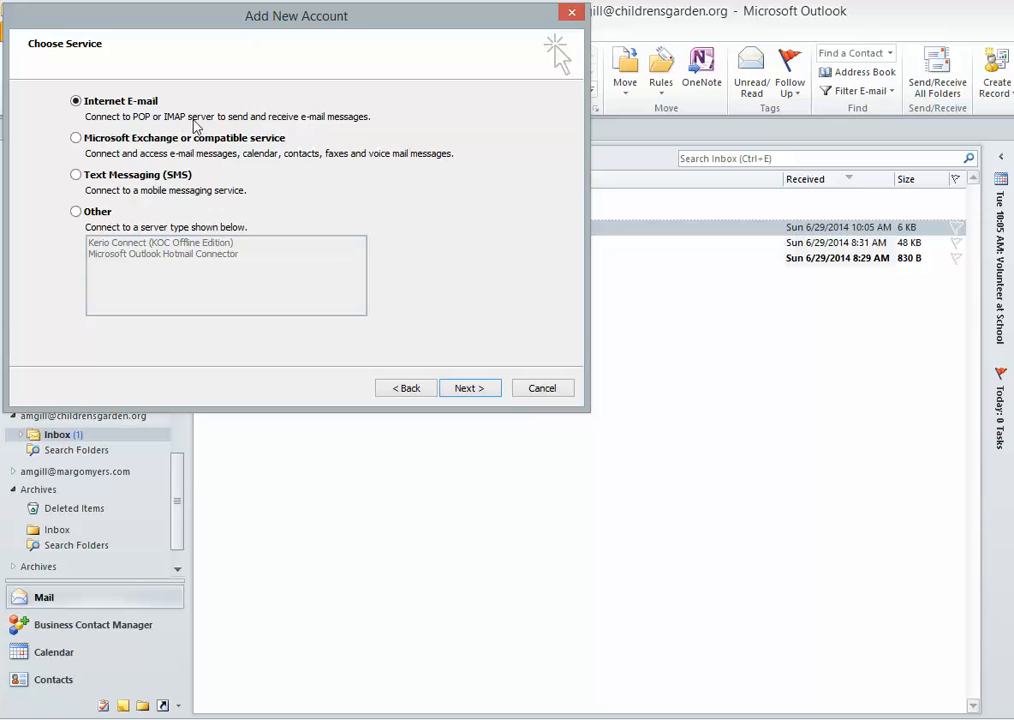
pyautogui.click(480, 386)
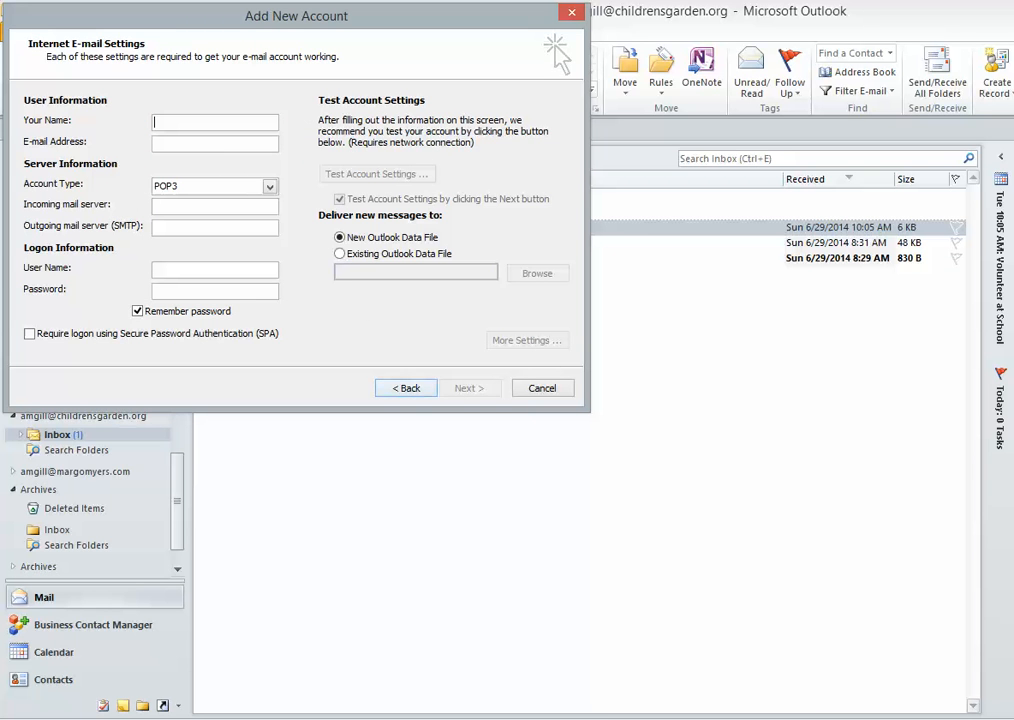
# - Enter the account holder's name and e-mail address, and set the account type to IMAP
pyautogui.write('am')
pyautogui.press('BackSpace')
pyautogui.press('BackSpace')
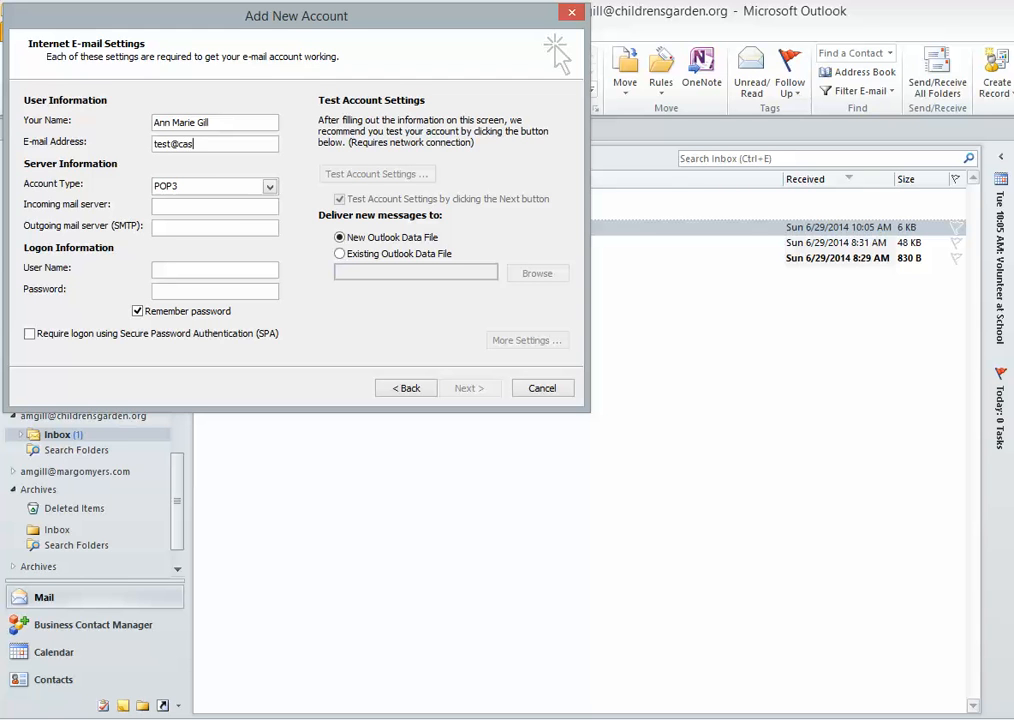
pyautogui.press('Tab')
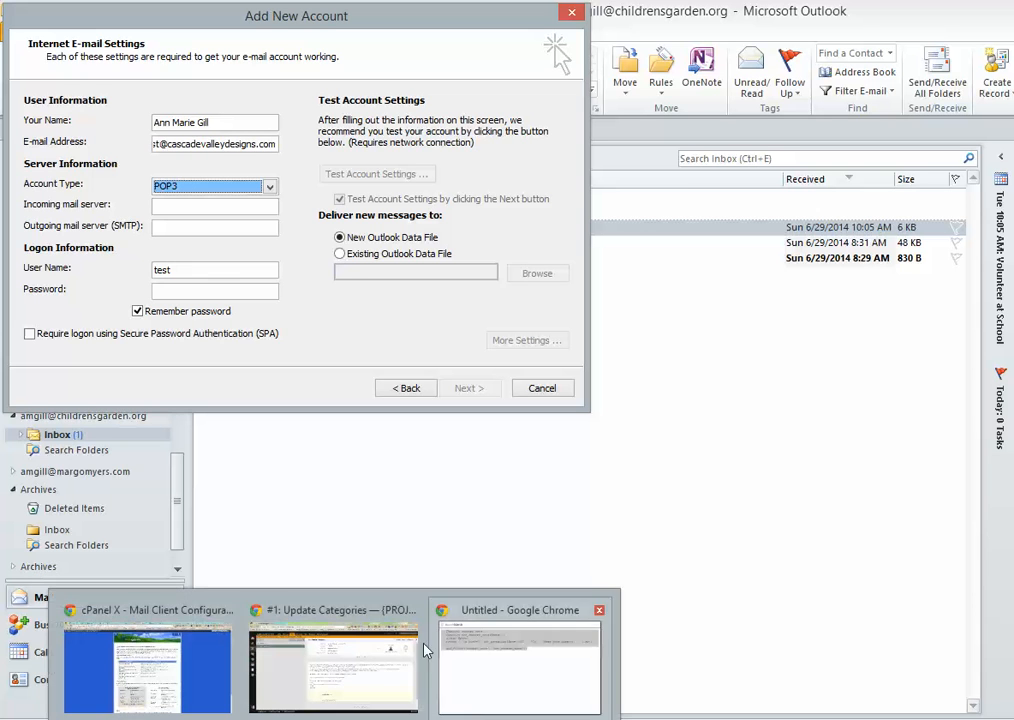
pyautogui.click(198, 188)
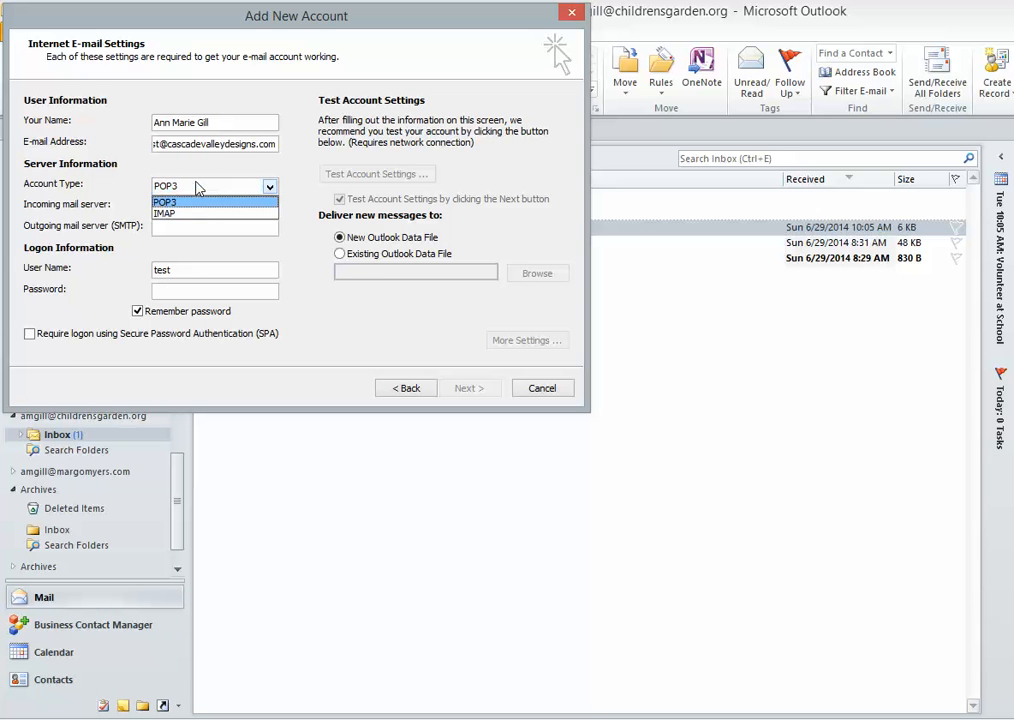
pyautogui.click(174, 216)
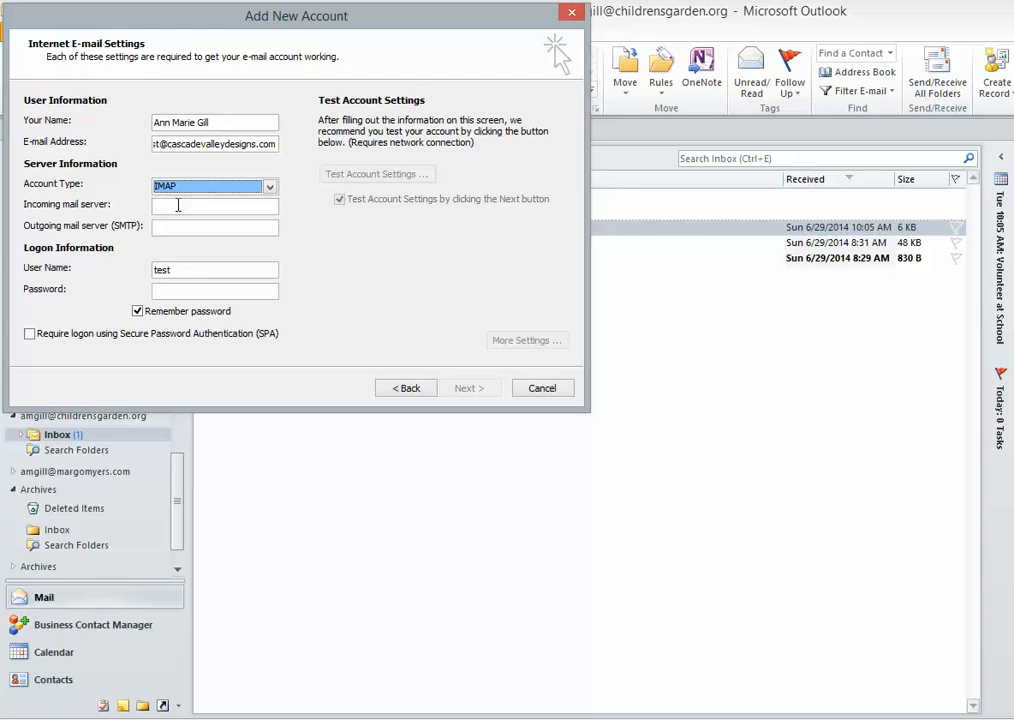
# - Use mitaka.websitewelcome.com for both mail servers, the full e-mail address as user name, and the password
pyautogui.click(180, 205)
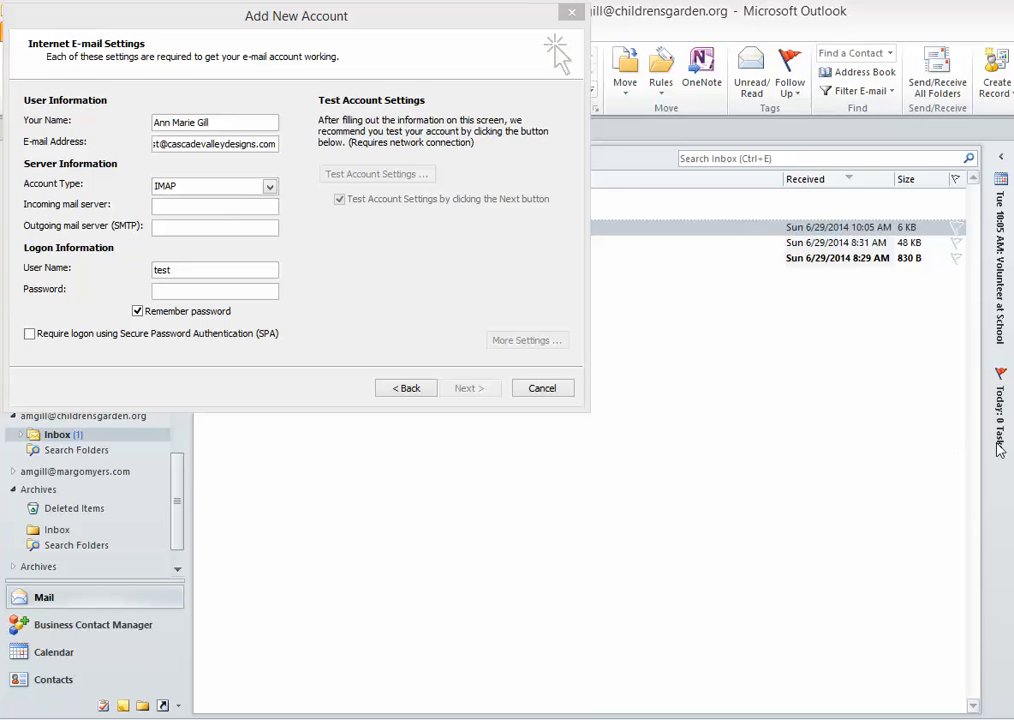
pyautogui.click(222, 207)
pyautogui.write('mitaka.websitewelcome.com')
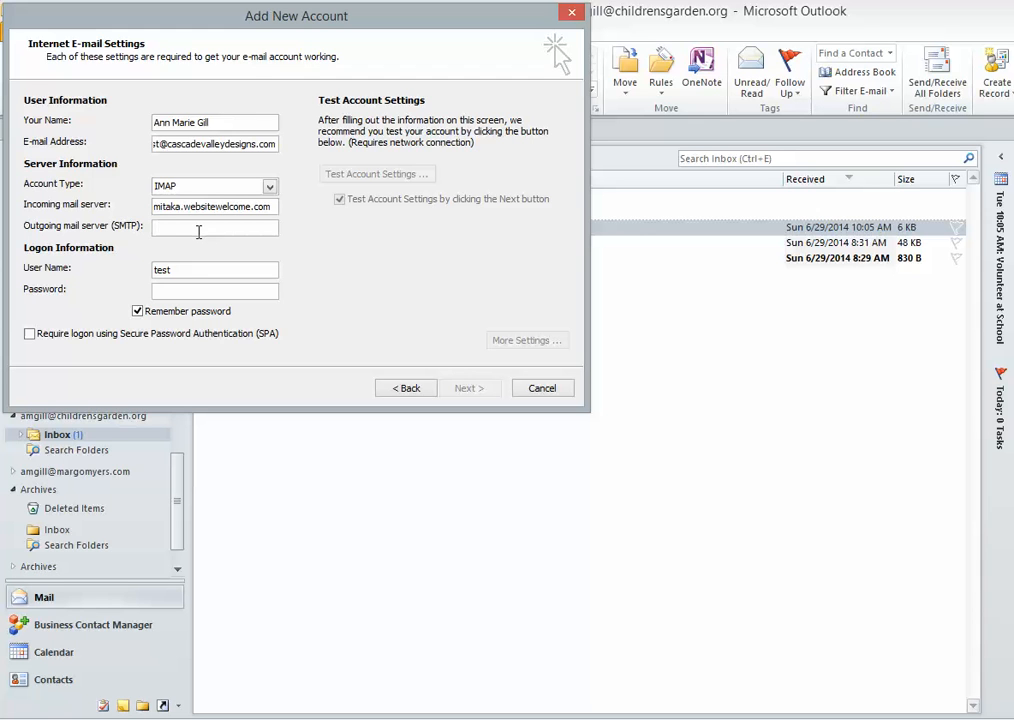
pyautogui.write('mitaka.websitewelcome.com')
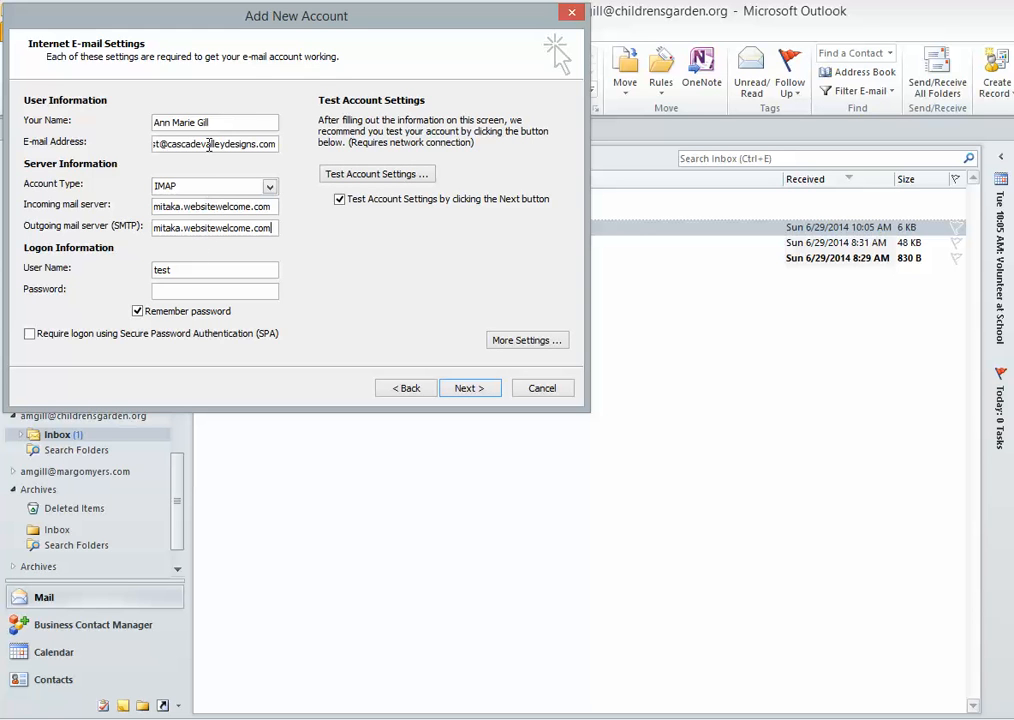
pyautogui.doubleClick(210, 146)
pyautogui.hotkey('ctrl', 'c')
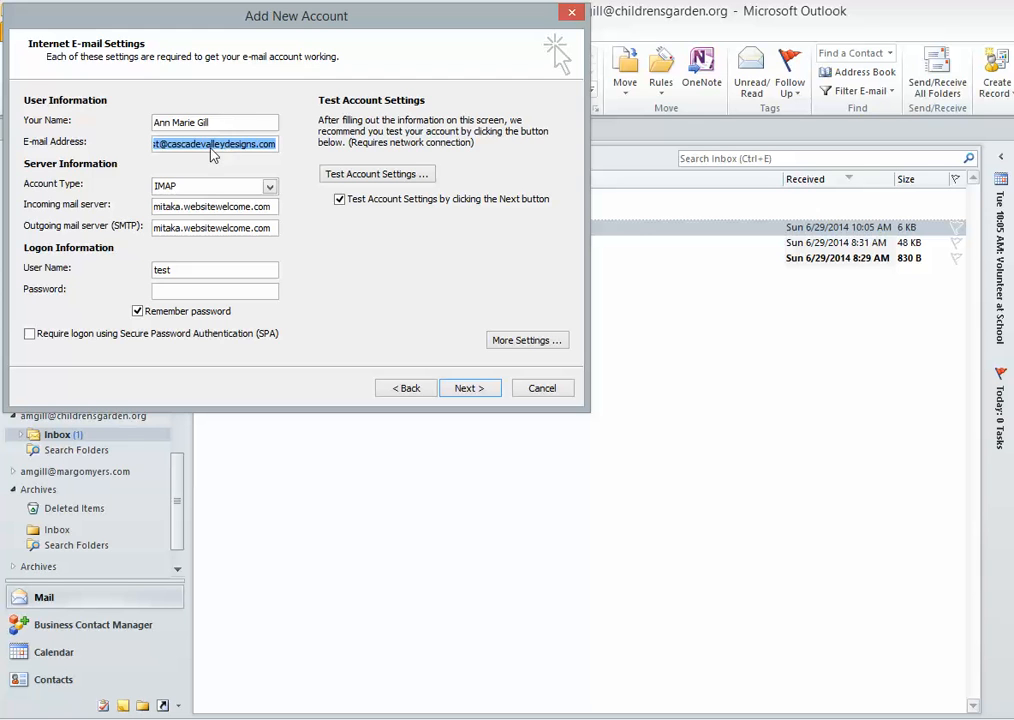
pyautogui.moveTo(180, 270); pyautogui.dragTo(113, 265)
pyautogui.hotkey('ctrl', 'v')
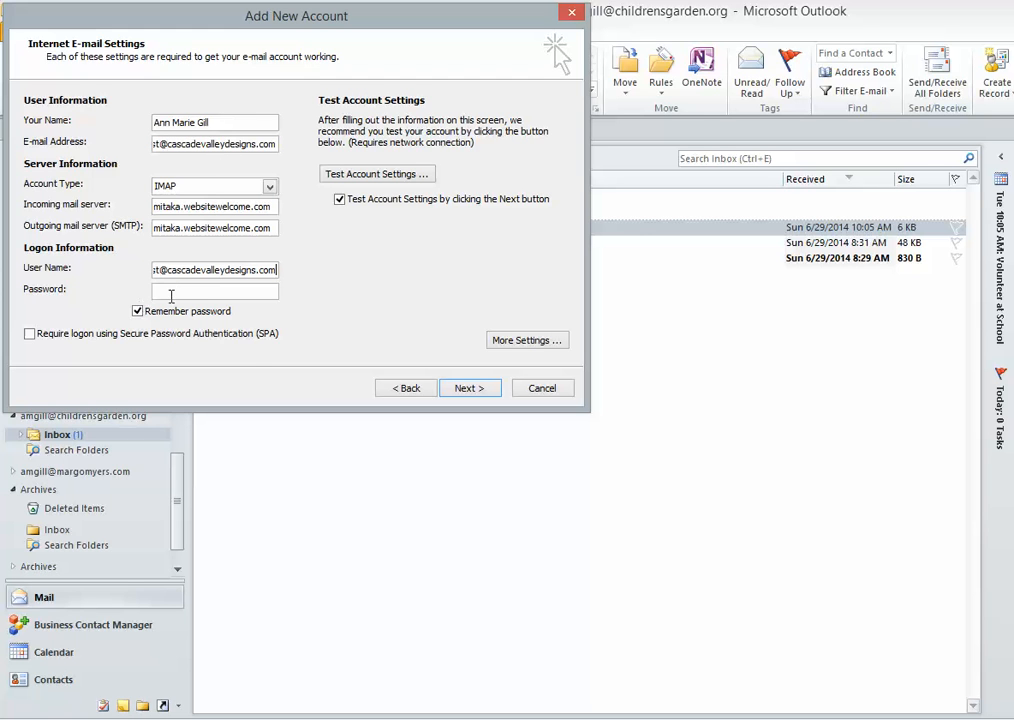
pyautogui.write('********')
# - Require authentication for the outgoing server in the additional account settings
pyautogui.click(527, 340)
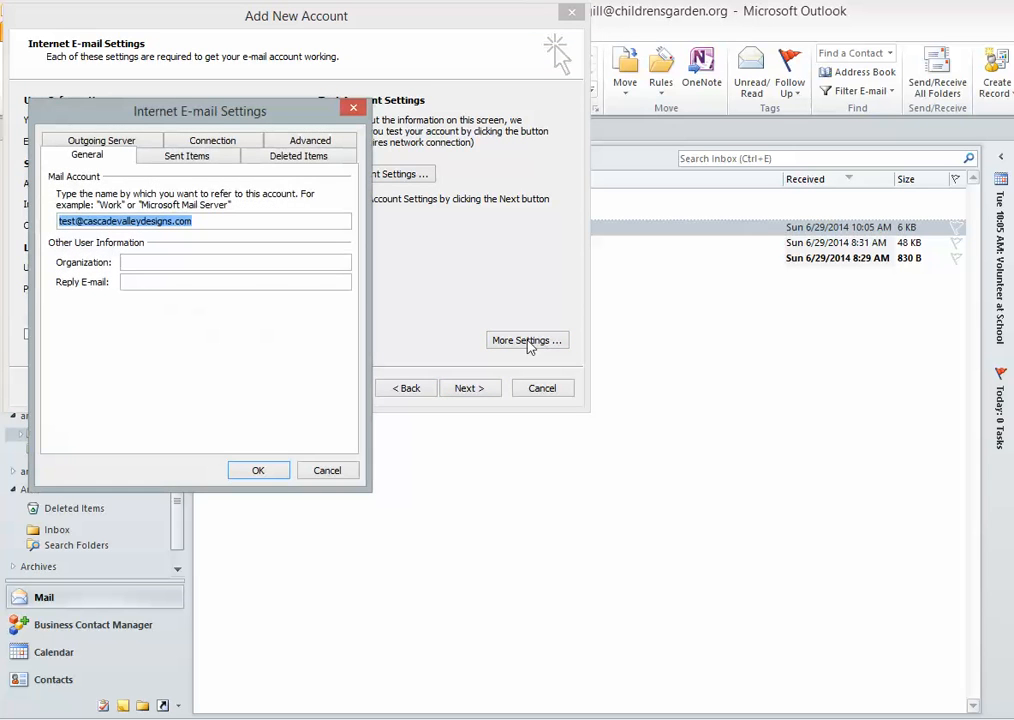
pyautogui.click(103, 142)
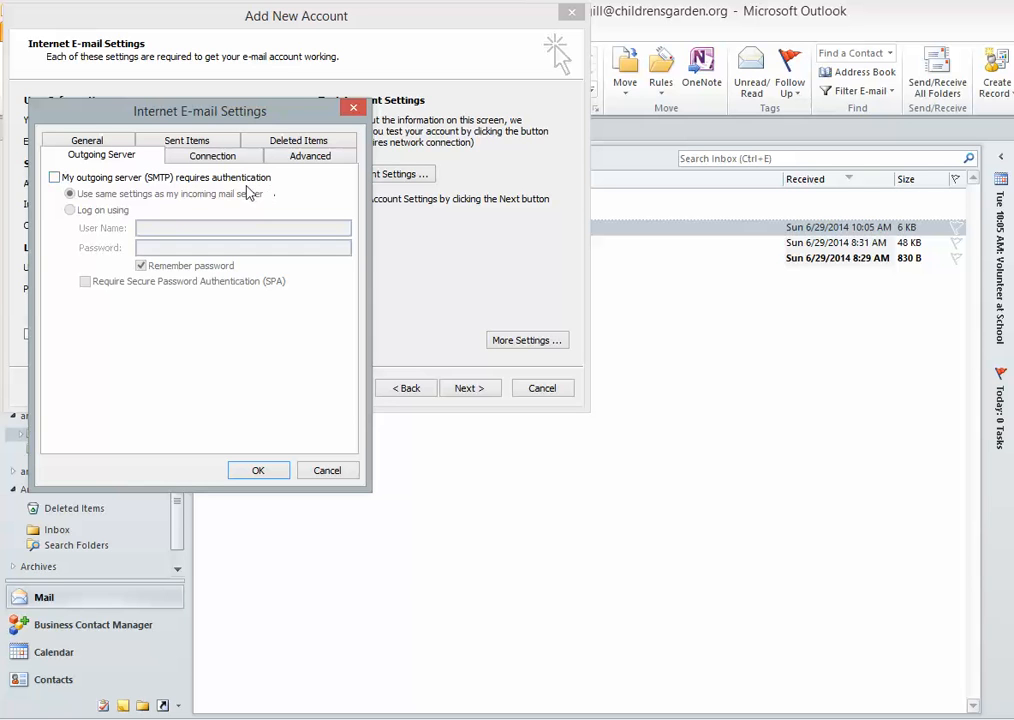
pyautogui.click(54, 177)
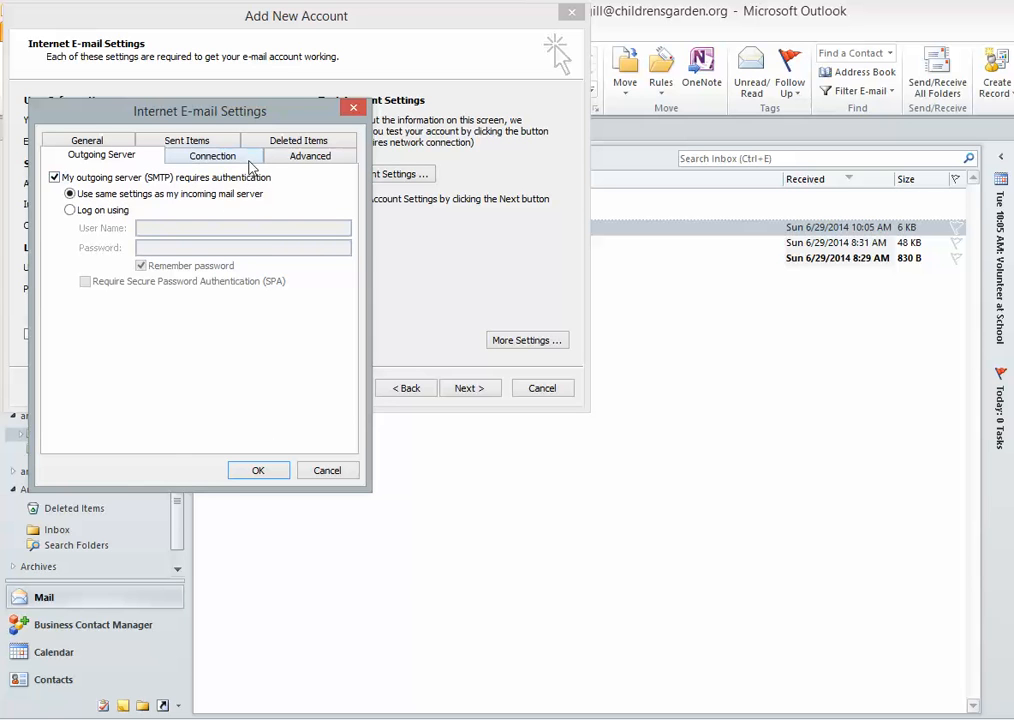
# - Set incoming IMAP to SSL on port 993 and outgoing SMTP to SSL on port 465
pyautogui.click(306, 164)
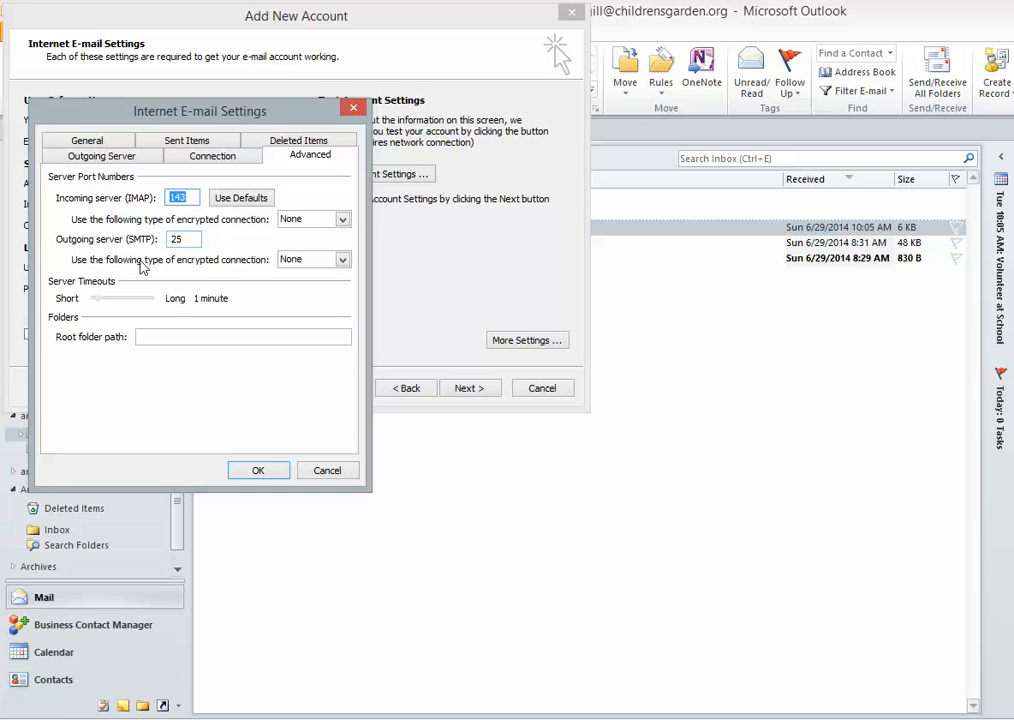
pyautogui.click(338, 219)
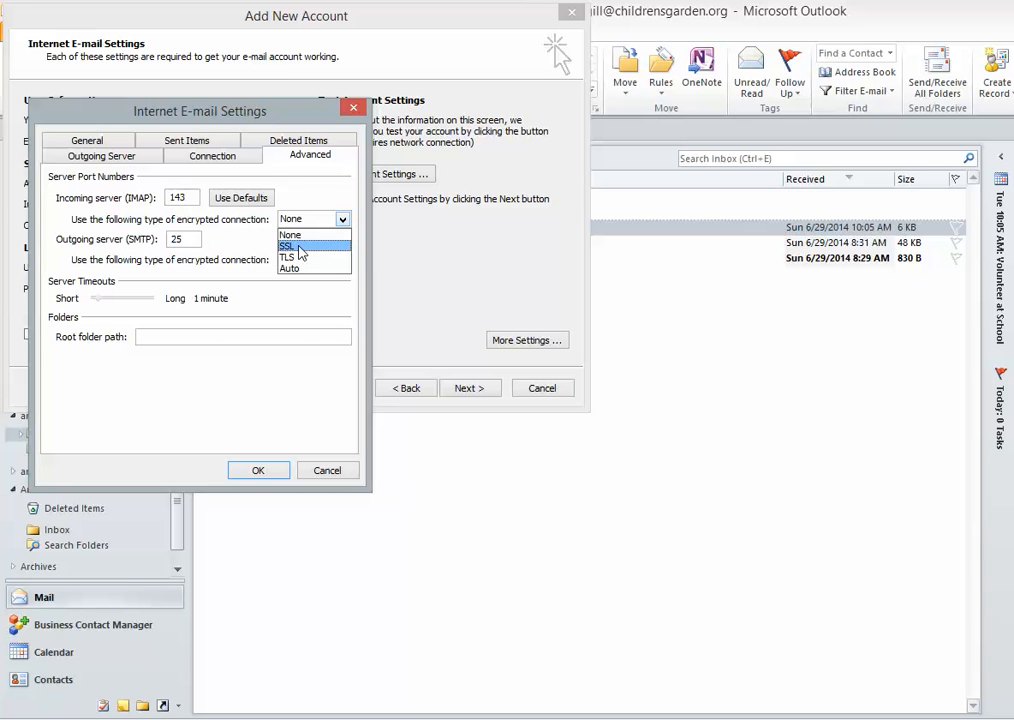
pyautogui.click(298, 247)
pyautogui.click(305, 259)
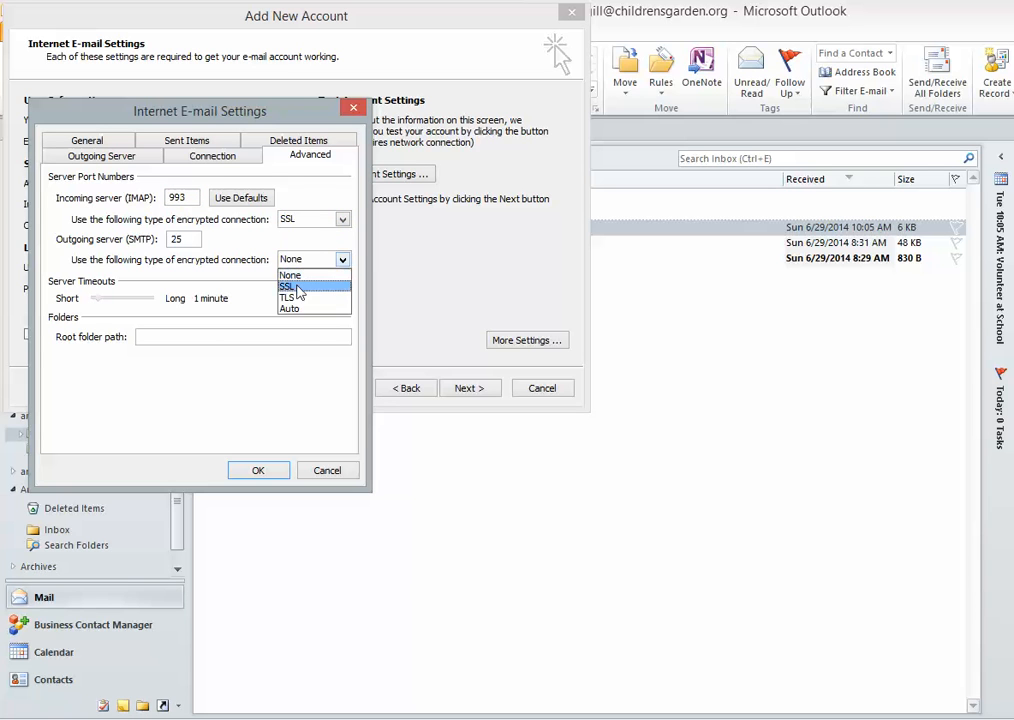
pyautogui.click(297, 287)
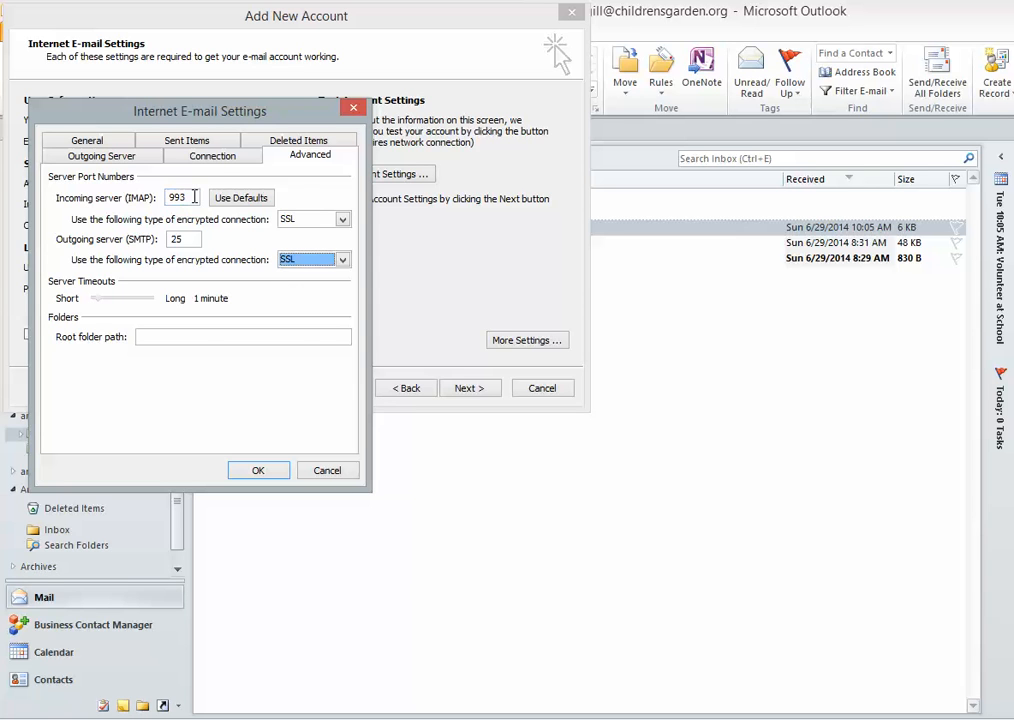
pyautogui.moveTo(195, 197); pyautogui.dragTo(166, 195)
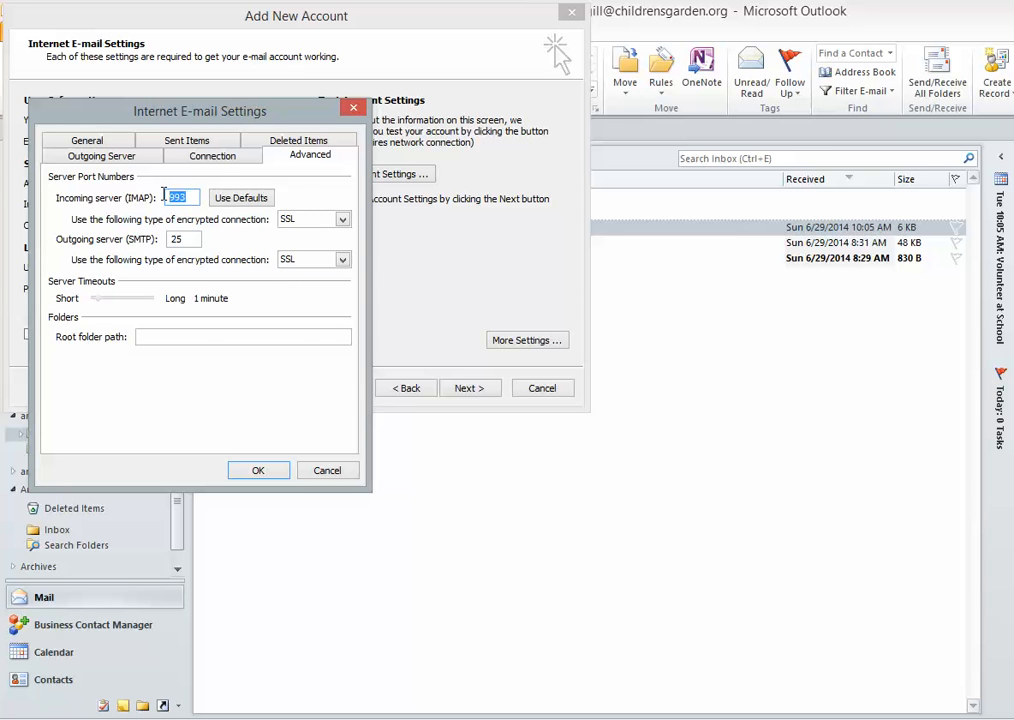
pyautogui.write('993')
pyautogui.moveTo(188, 239); pyautogui.dragTo(164, 237)
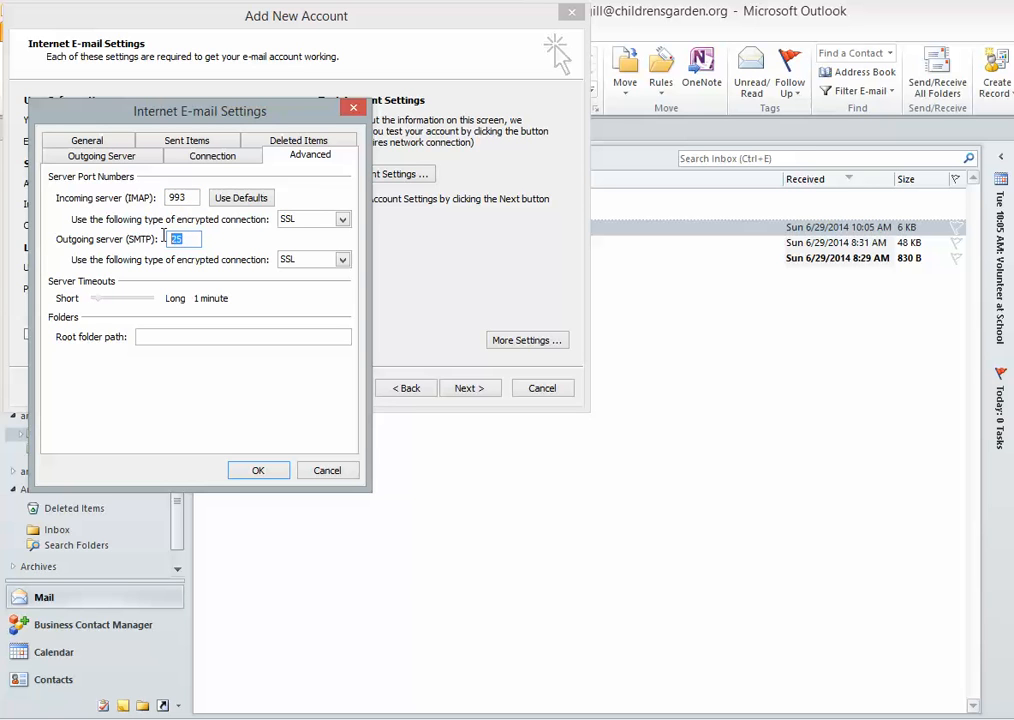
pyautogui.write('465')
pyautogui.click(262, 472)
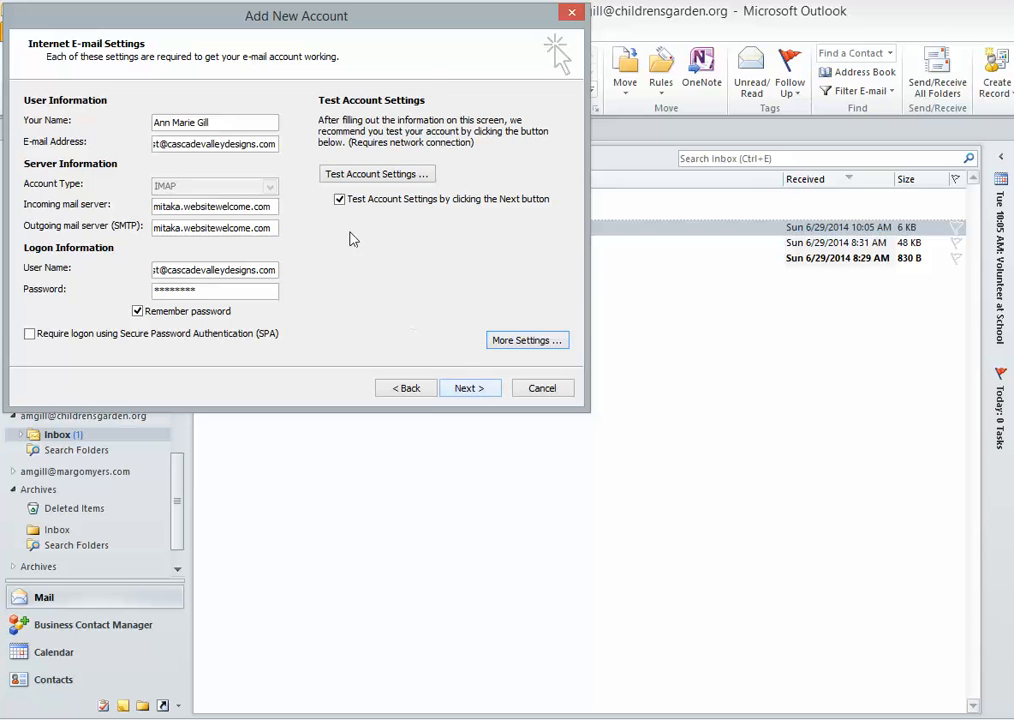
# - Run the account settings test, dismiss the successful results, and finish adding the account
pyautogui.click(478, 393)
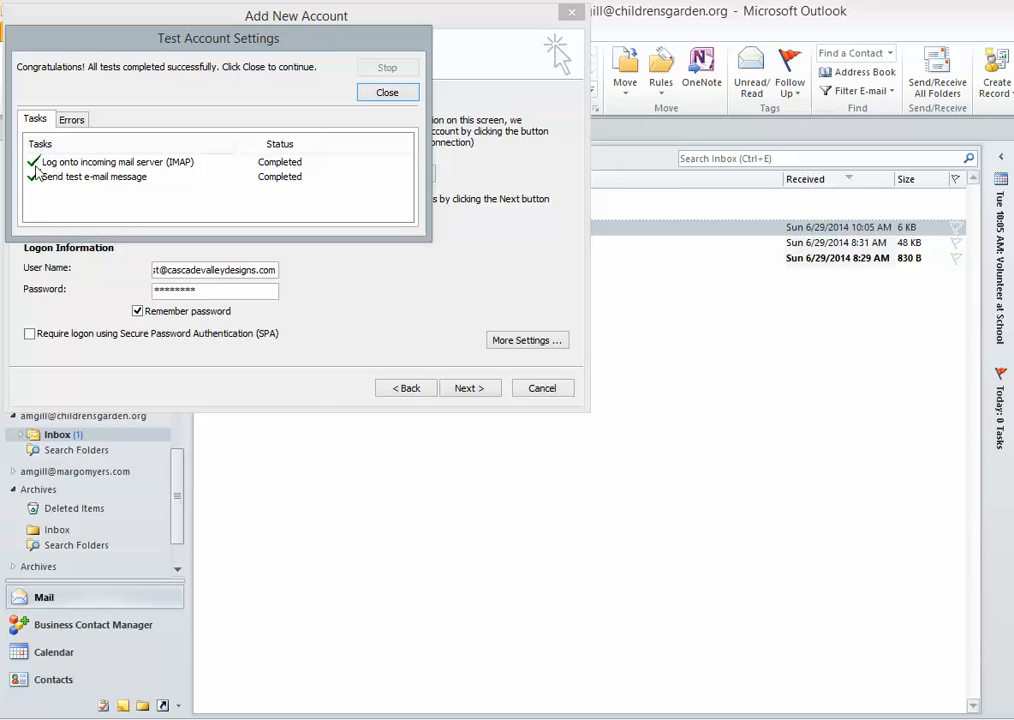
pyautogui.click(388, 93)
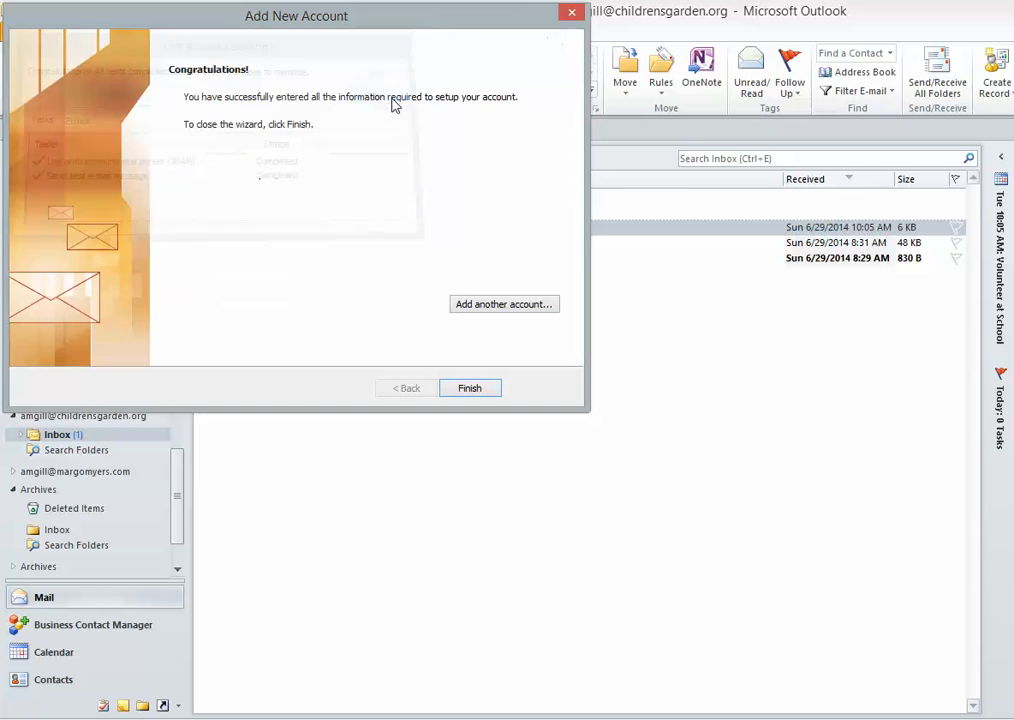
pyautogui.click(469, 390)
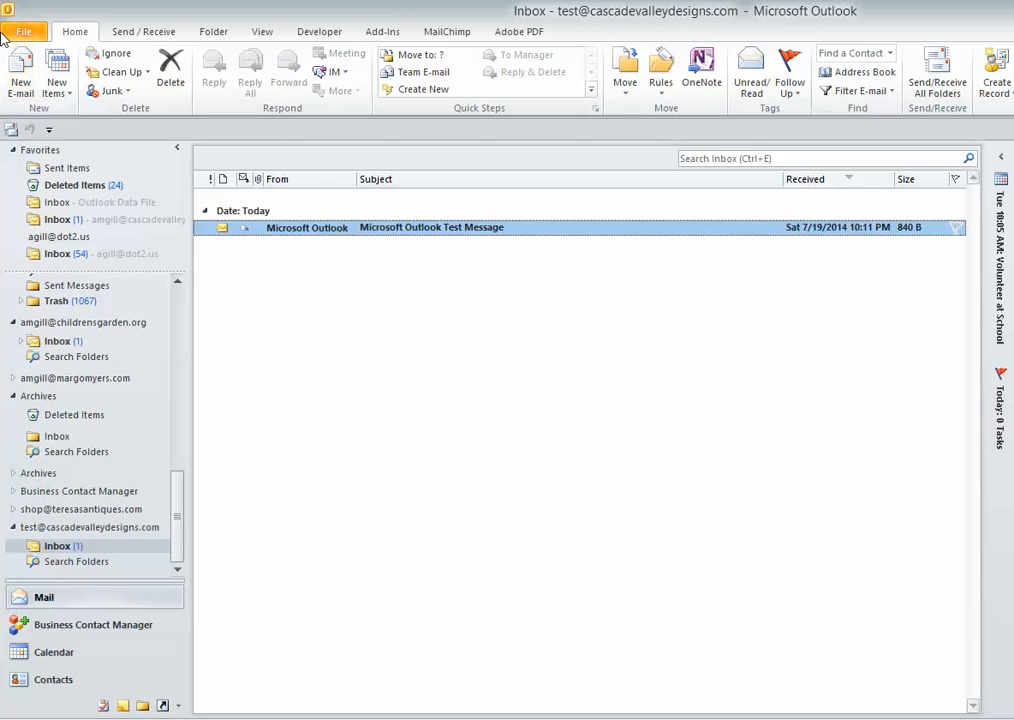
pyautogui.click(18, 75)
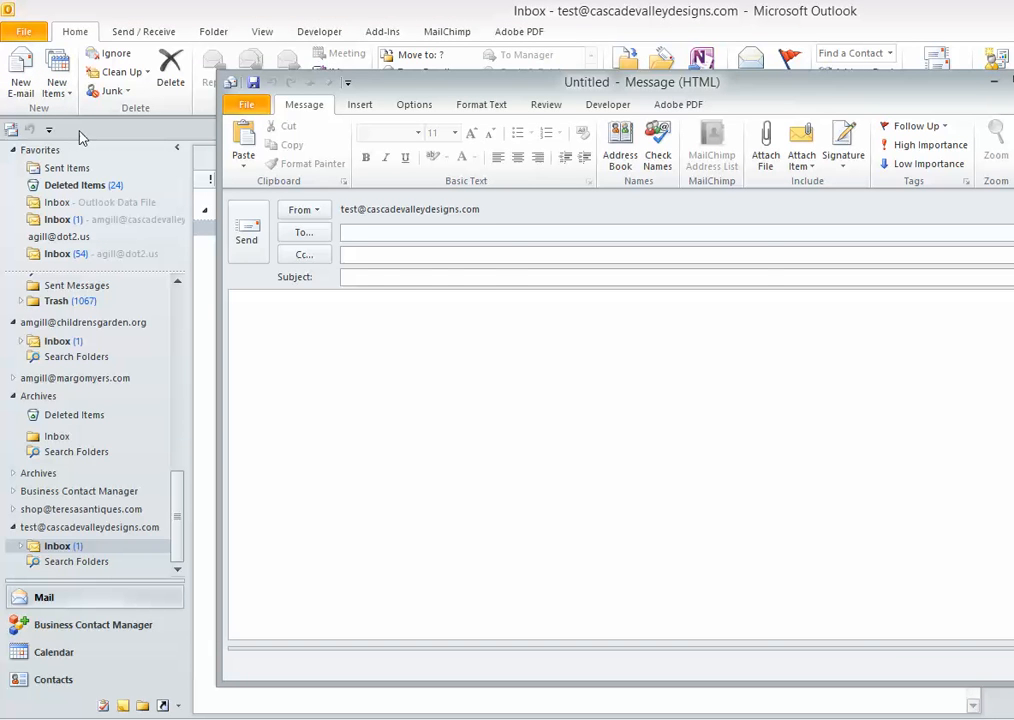
# - Send a message with subject 'test' to the Cascade Valley Designs contact's address
pyautogui.press('Return')
pyautogui.click(373, 282)
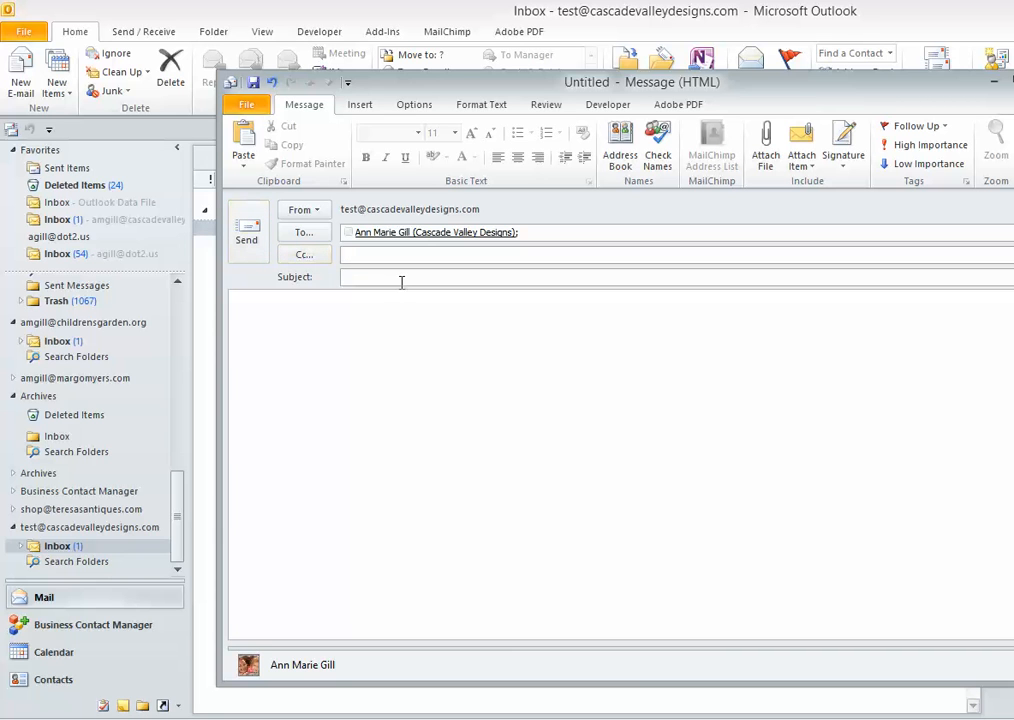
pyautogui.write('test')
pyautogui.click(246, 228)
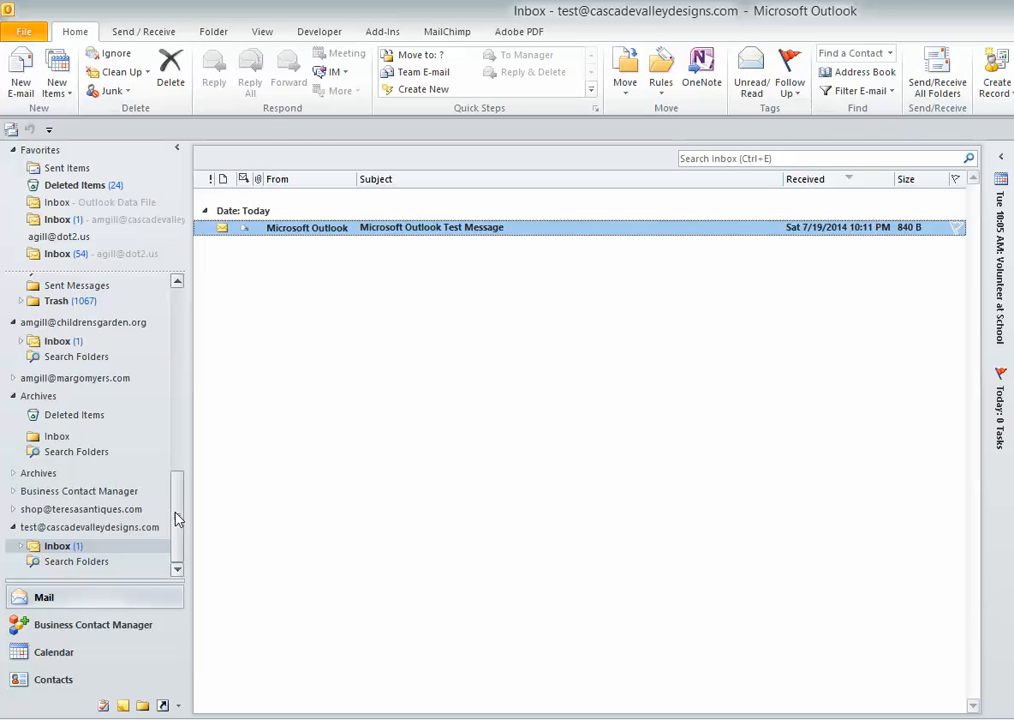
# - Open the receiving account's Inbox and the newly arrived 'test' message
pyautogui.scroll(1, 177, 516)
pyautogui.moveTo(177, 516); pyautogui.dragTo(187, 300)
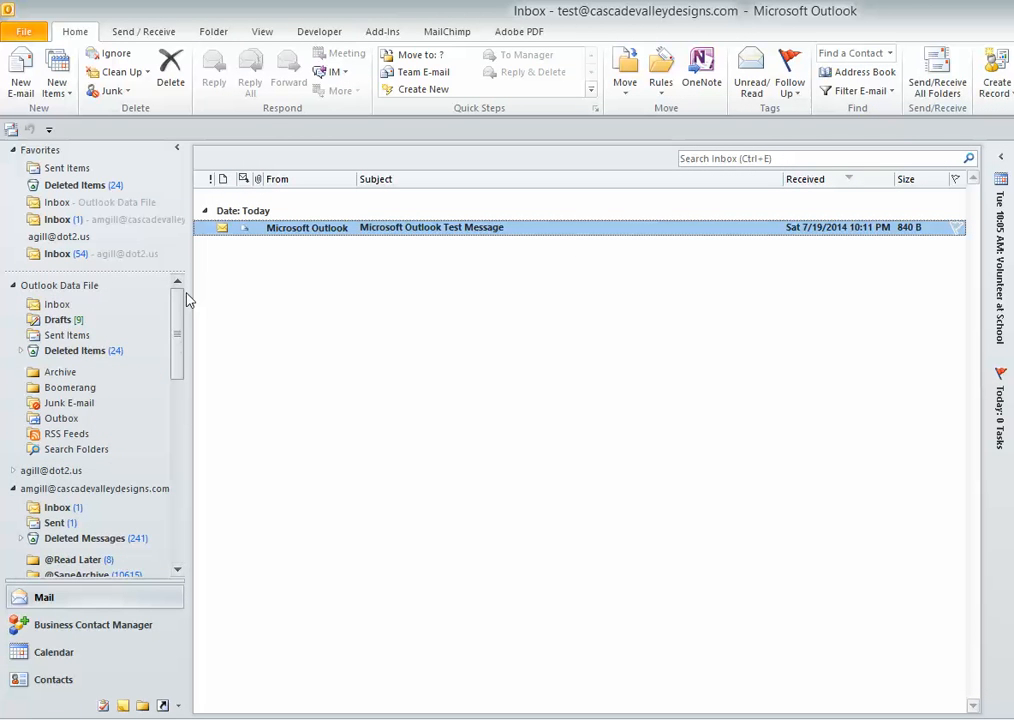
pyautogui.click(57, 509)
pyautogui.doubleClick(314, 228)
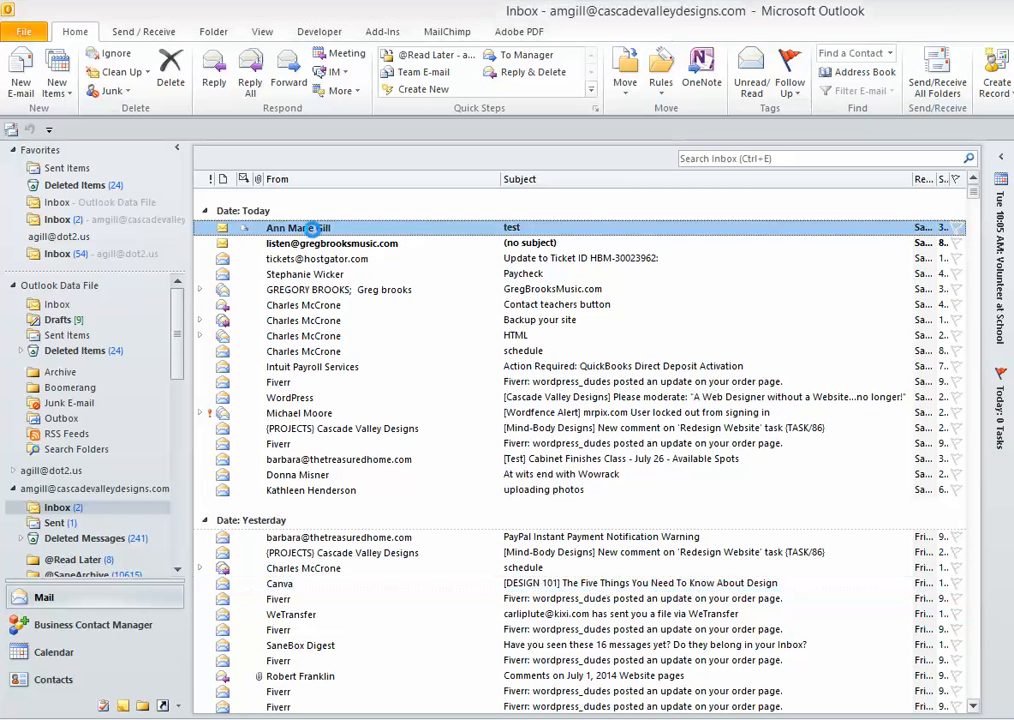